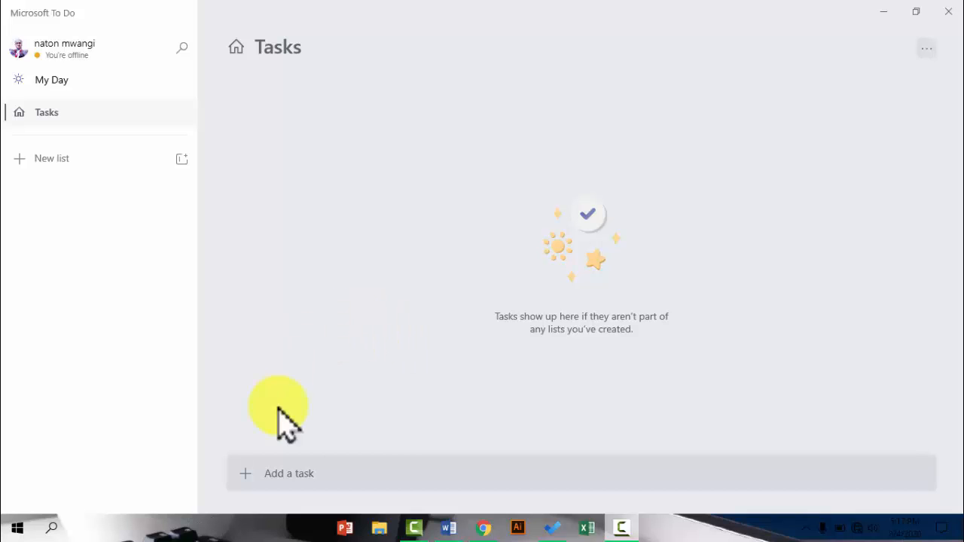
- Enter a new task named "Edit Videos" in the Tasks list and set its due date to tomorrow
click(286, 473)
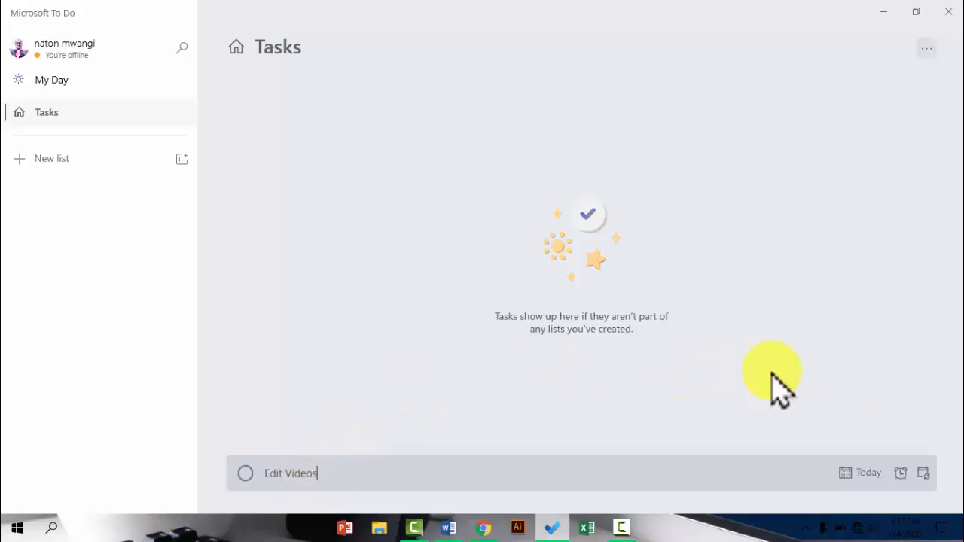
click(844, 473)
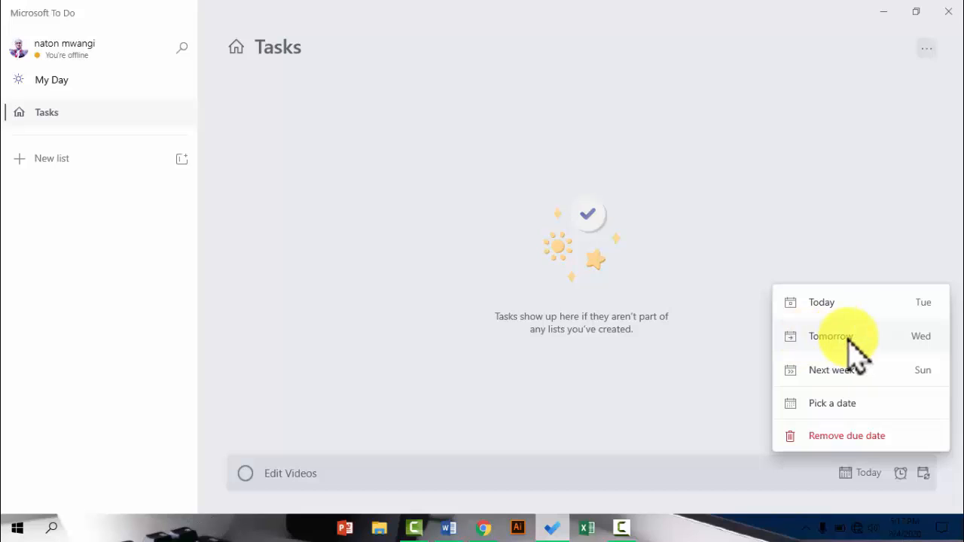
click(855, 351)
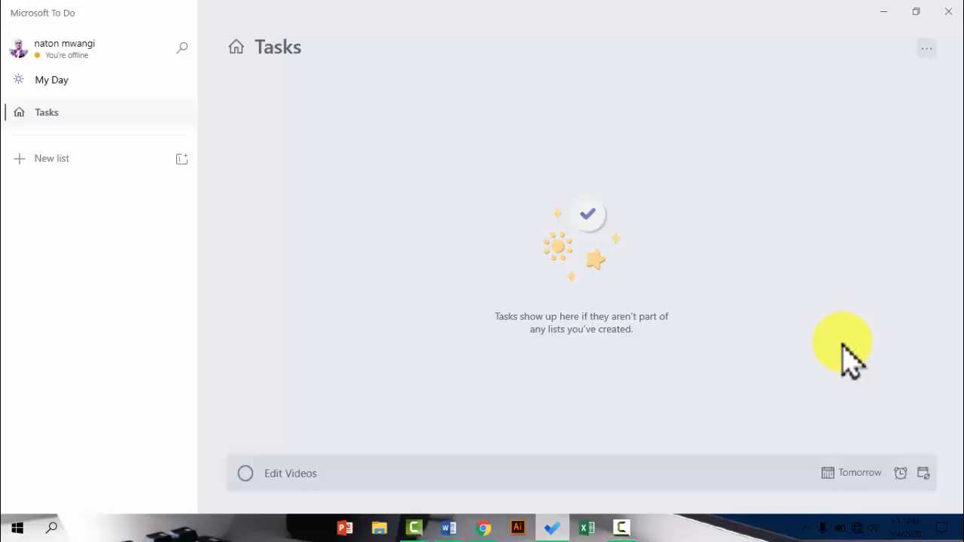
- Set the new task's reminder to later today at 8:00 PM and add the task without any repeat
click(902, 468)
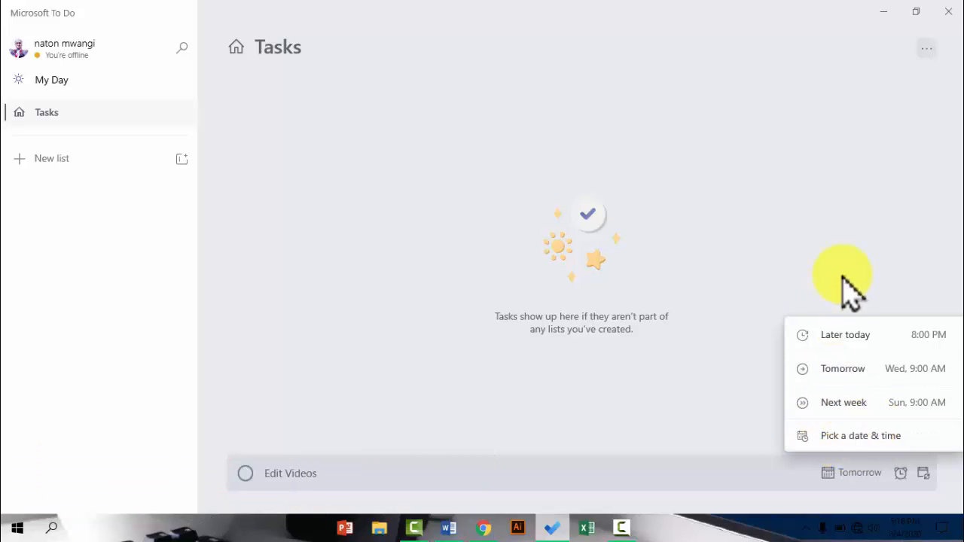
click(847, 335)
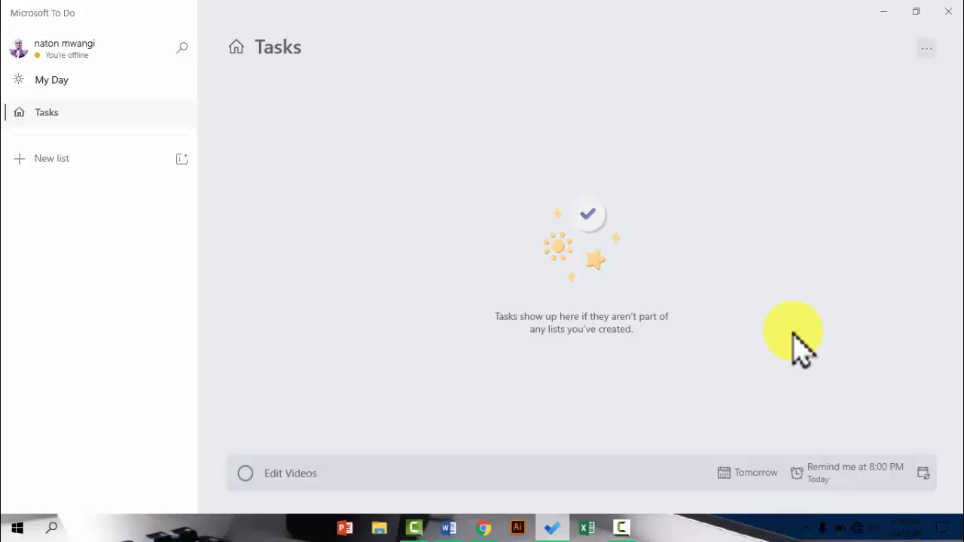
click(924, 472)
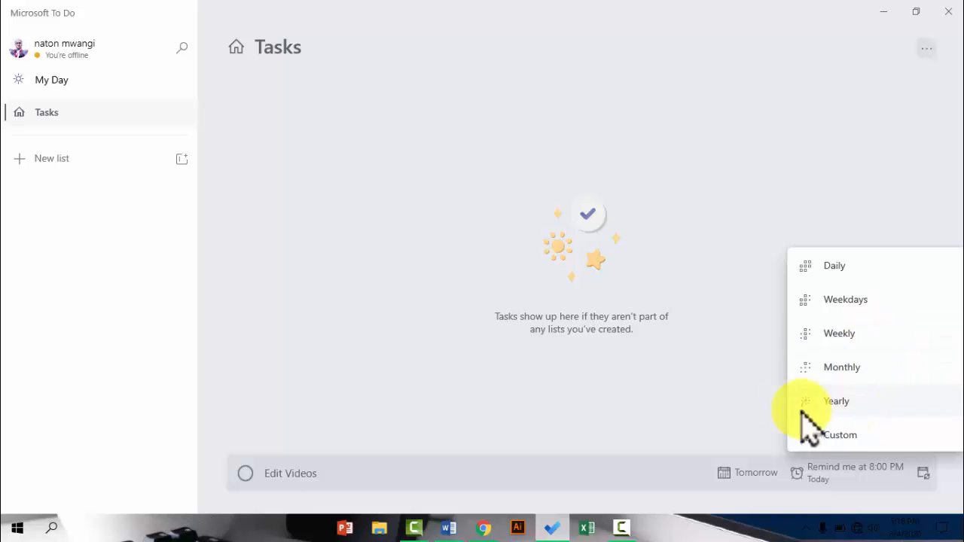
click(715, 419)
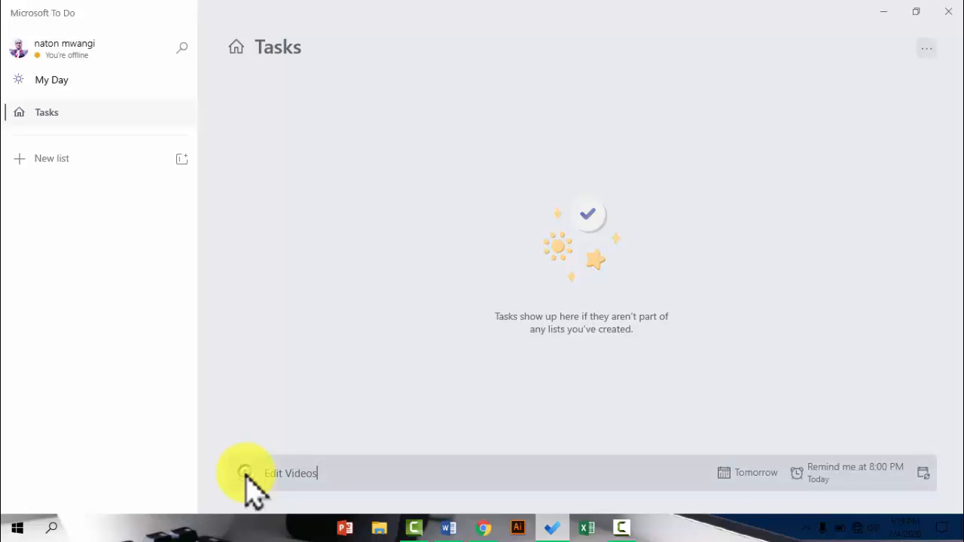
key(Return)
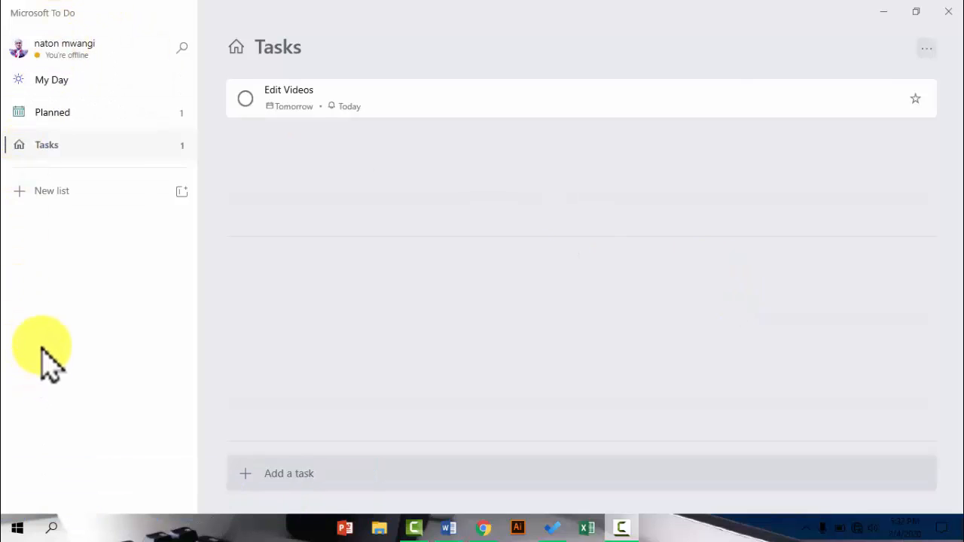
- Create a new list named "The Day of a YouTuber"
click(51, 192)
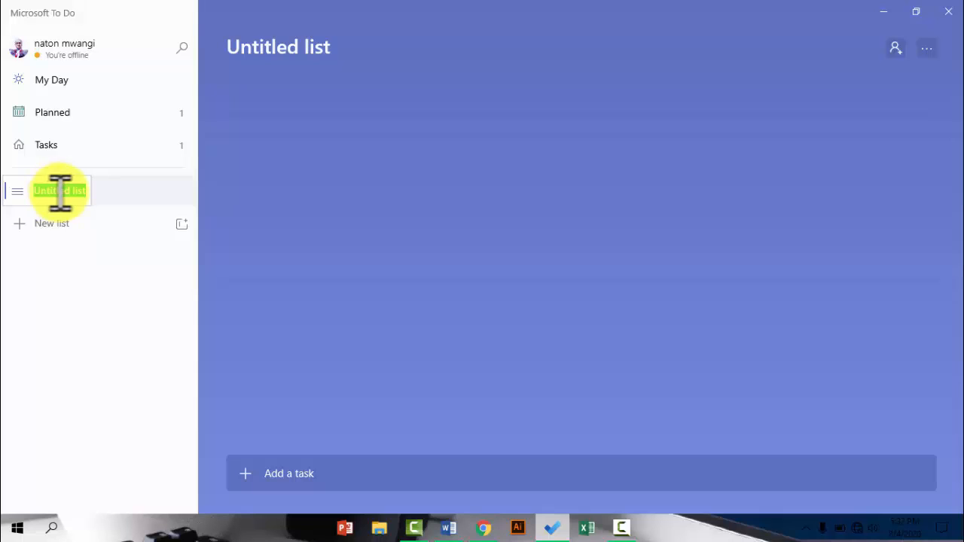
text(The Day of a YouTuber)
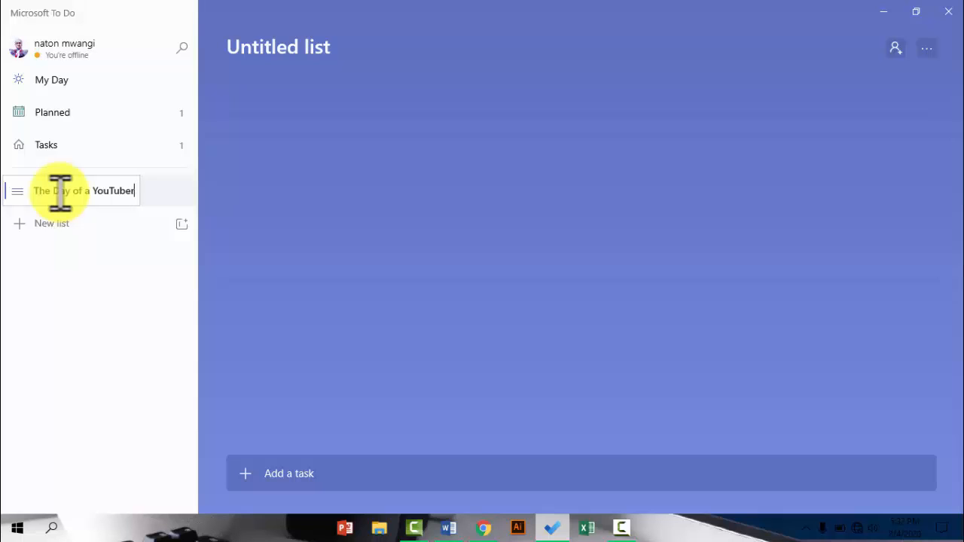
key(Tab)
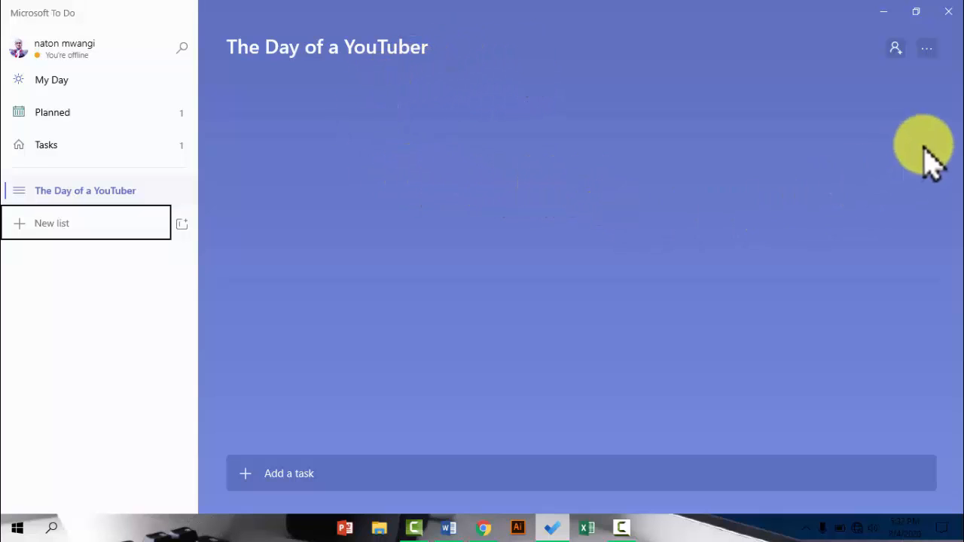
- Change the theme of the YouTuber list to solid green after trying the pink abstract picture
click(927, 50)
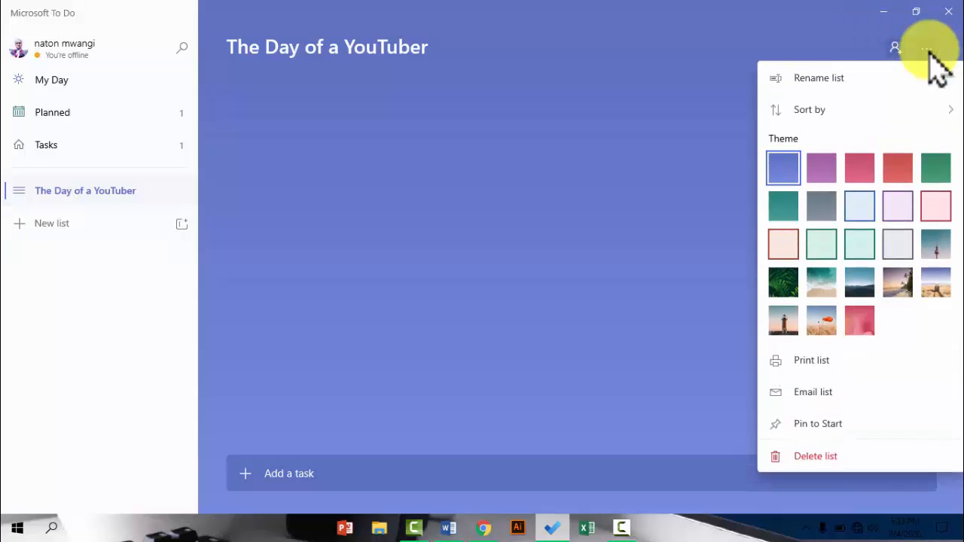
click(857, 319)
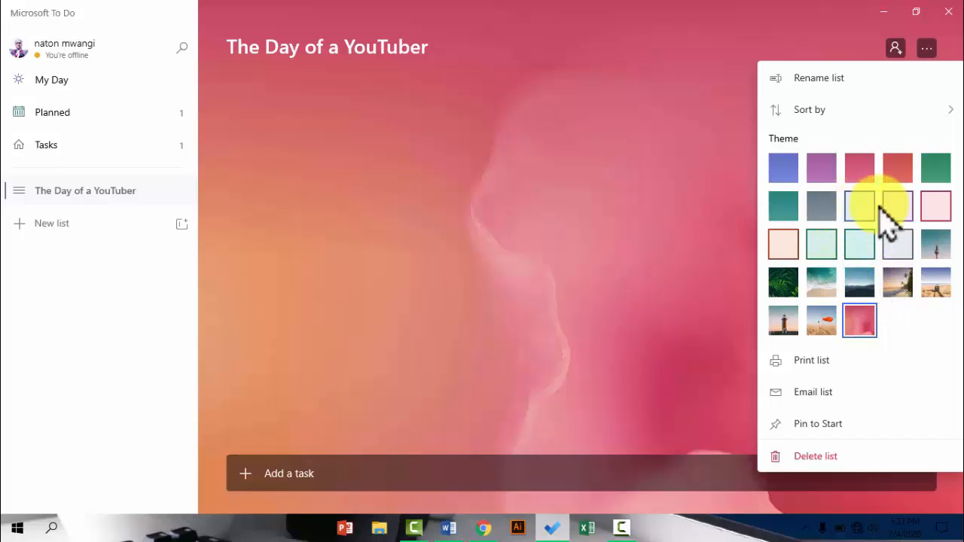
click(936, 170)
- Add the task "Brainstorming on some idea" to the YouTuber list, correcting the misspelled first word
click(305, 475)
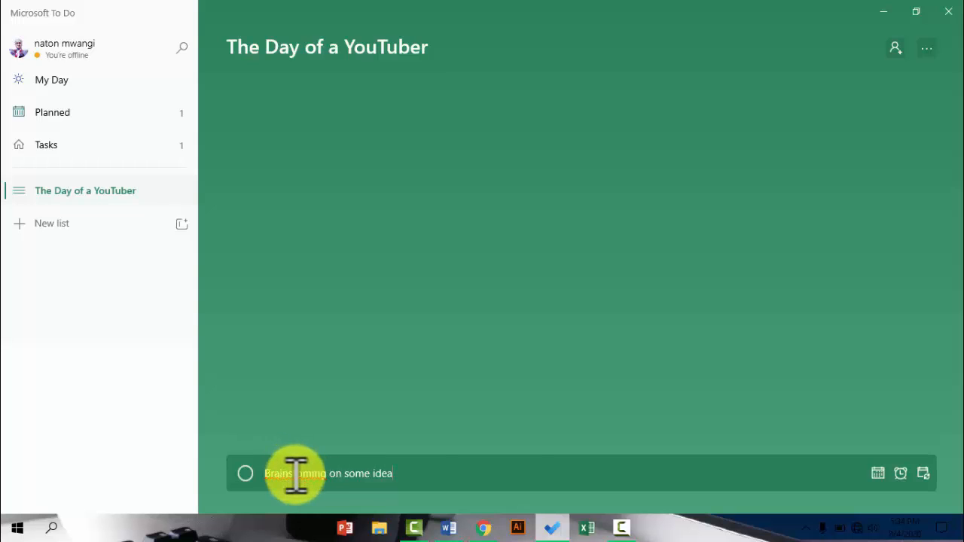
right_click(295, 473)
click(489, 392)
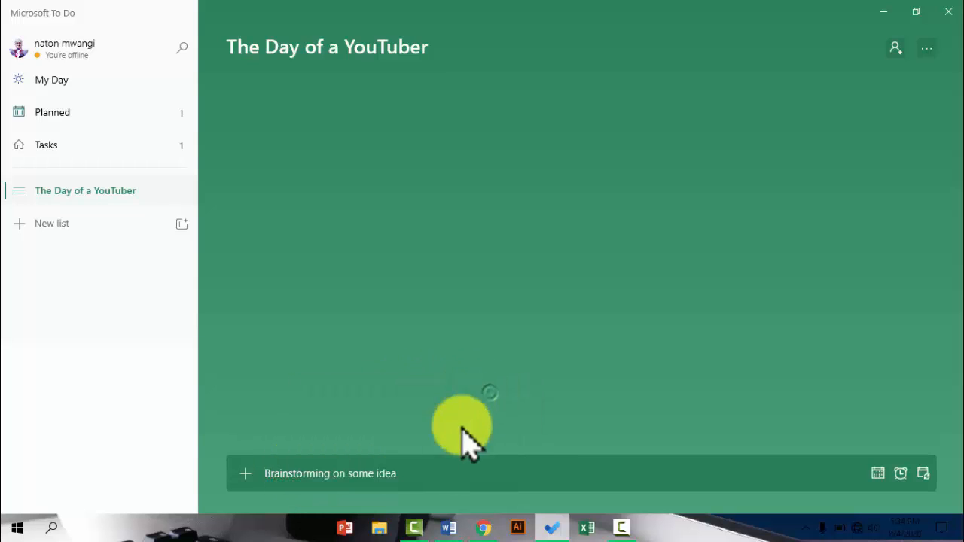
click(245, 473)
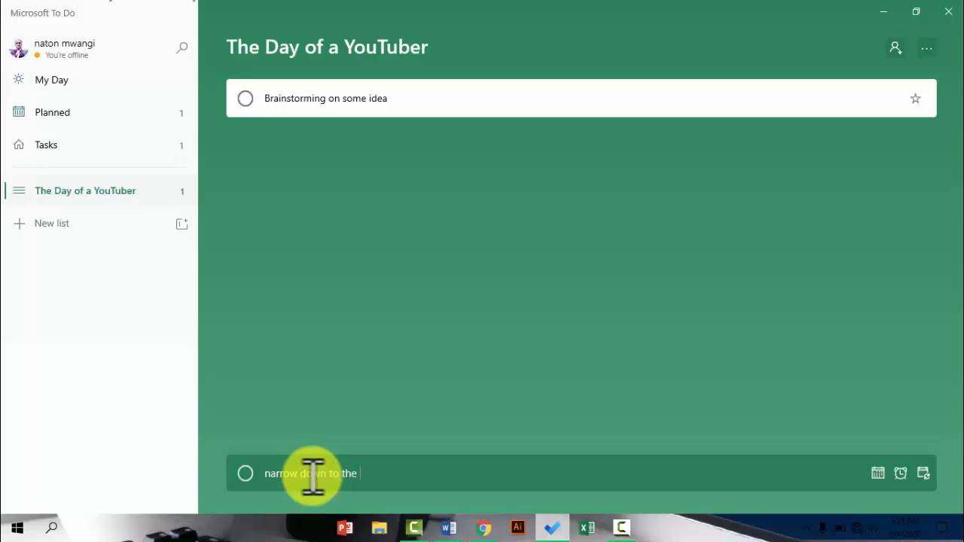
- Add the tasks "narrow down to the best idea", "research on the topic" and "start recording" to the list
key(Return)
text(research)
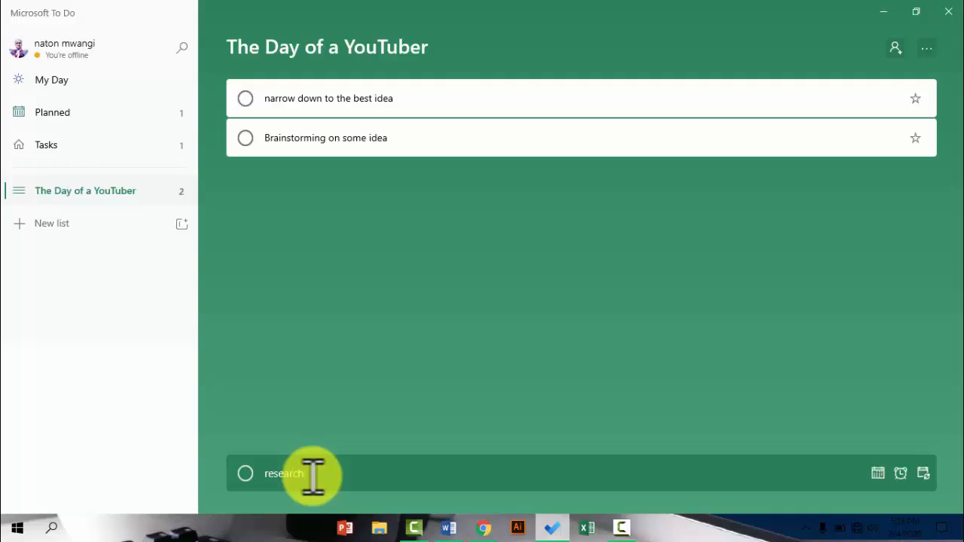
text( on the topic)
key(Return)
text(start)
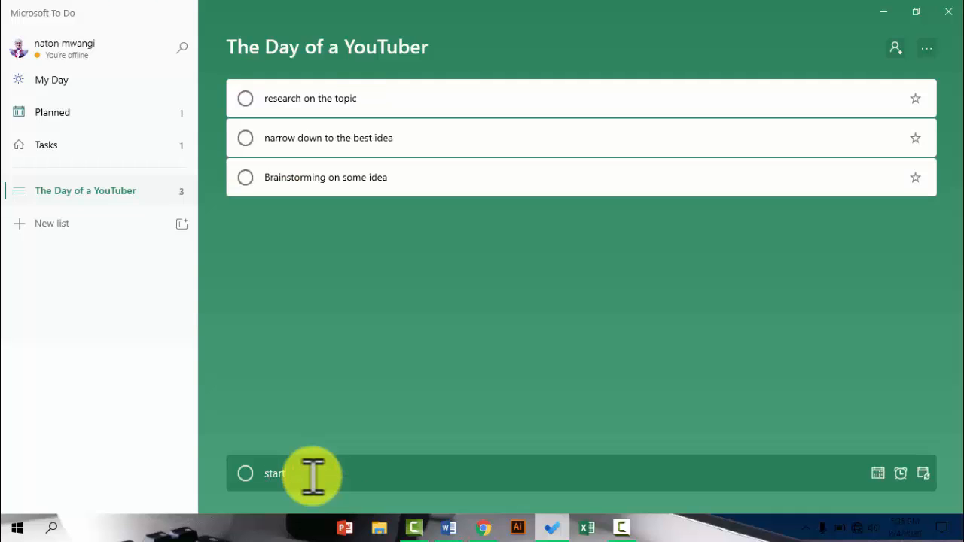
text( recording)
key(Return)
- Add the tasks "Edit", "Edit Videos" and "Upload Videos" to the YouTuber list
text(edit)
key(Return)
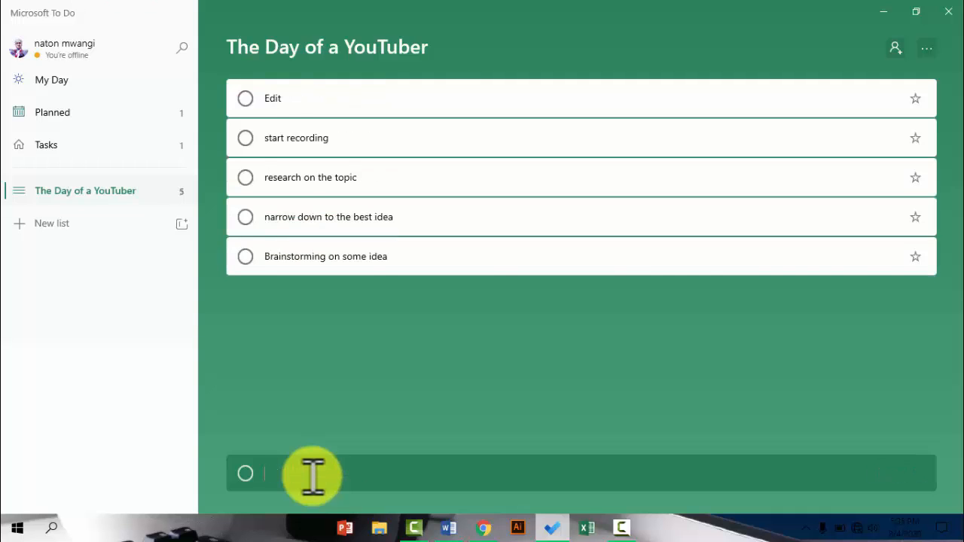
text(Edit Videos)
key(Return)
text(Upload)
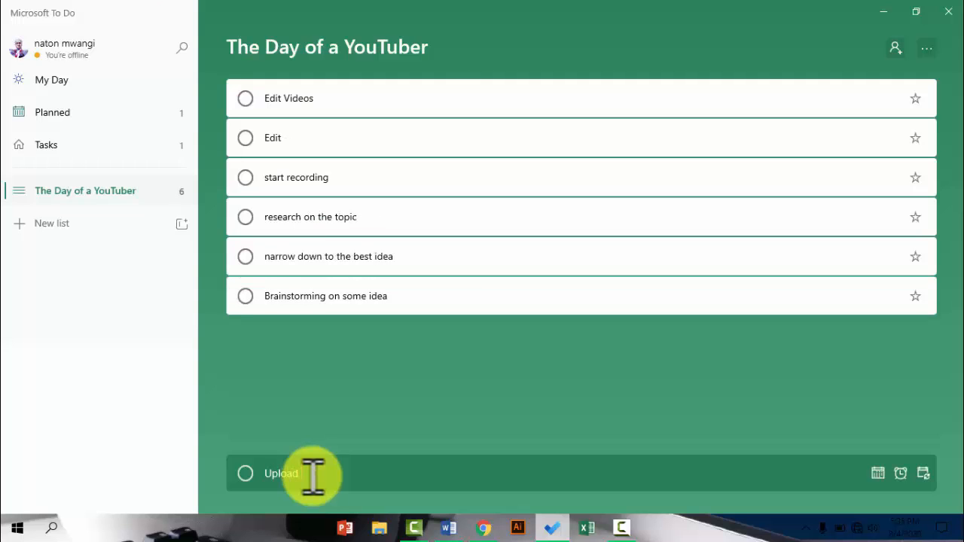
text( Videos)
key(Return)
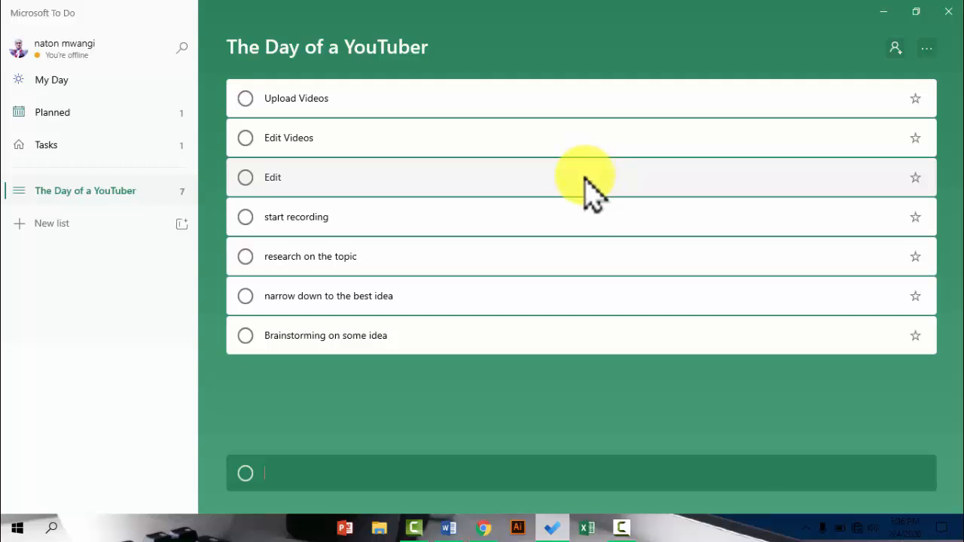
- Delete the task named just "Edit" from the YouTuber list
right_click(547, 185)
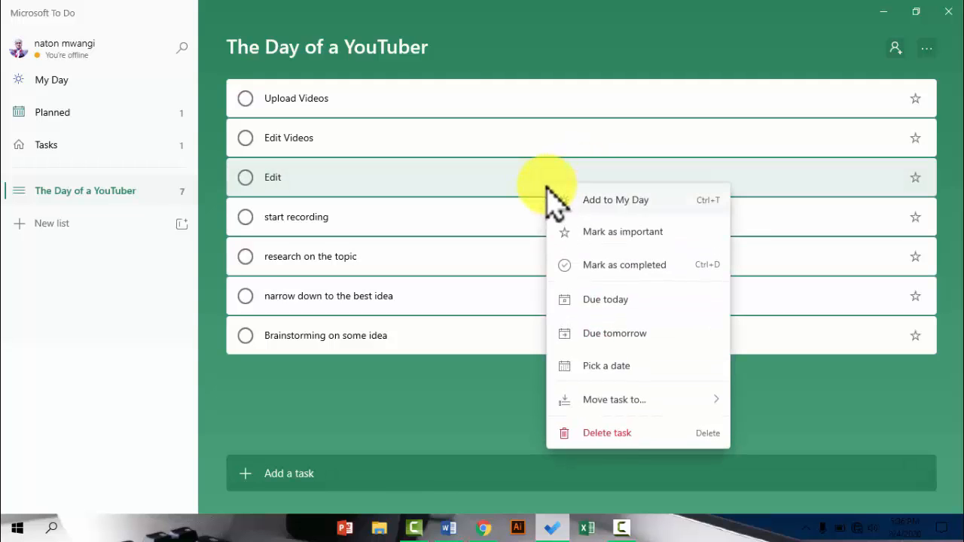
click(600, 433)
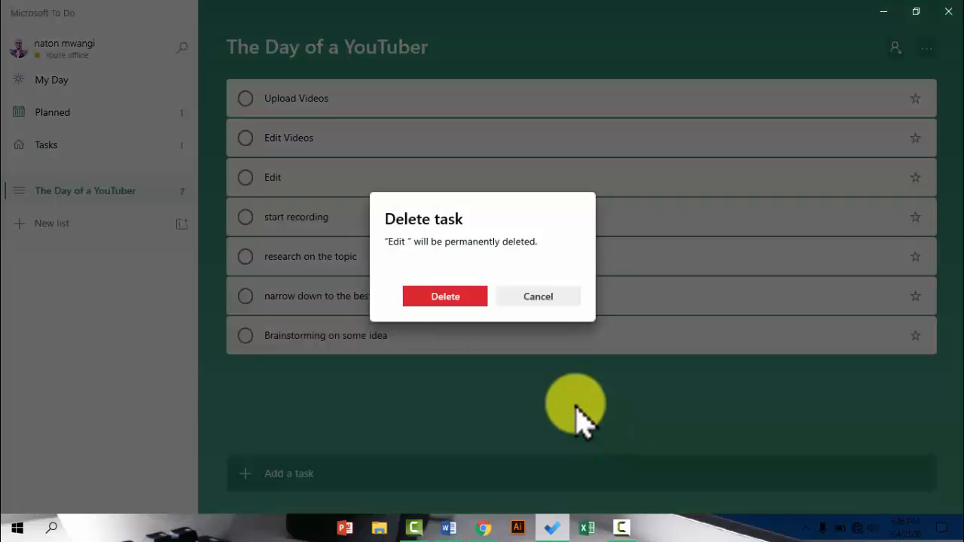
click(452, 298)
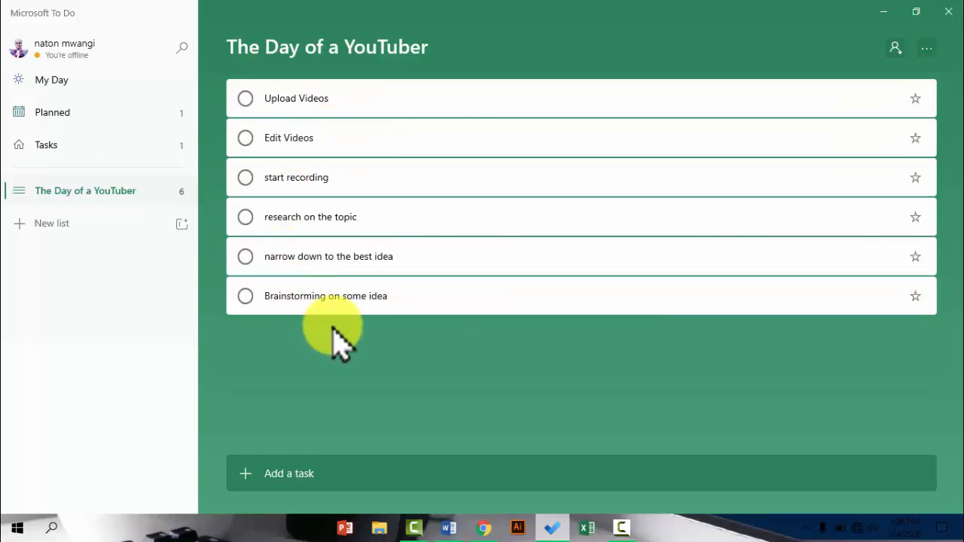
- Reorder the tasks: move "Brainstorming on some idea" above "narrow down to the best idea" and "start recording" below "research on the topic"
drag(340, 305, 354, 262)
drag(309, 181, 323, 232)
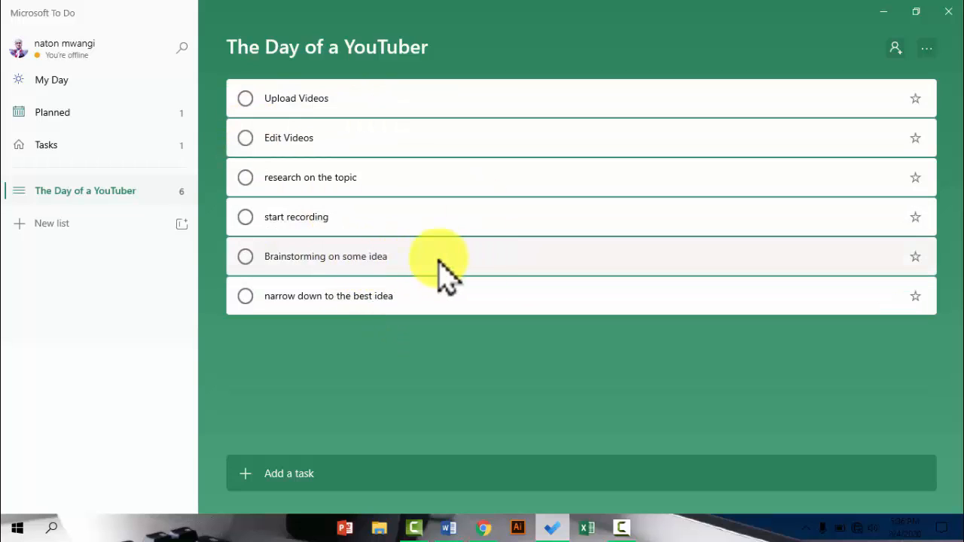
- Mark "Brainstorming on some idea" as important, add it to My Day and view it there
click(916, 257)
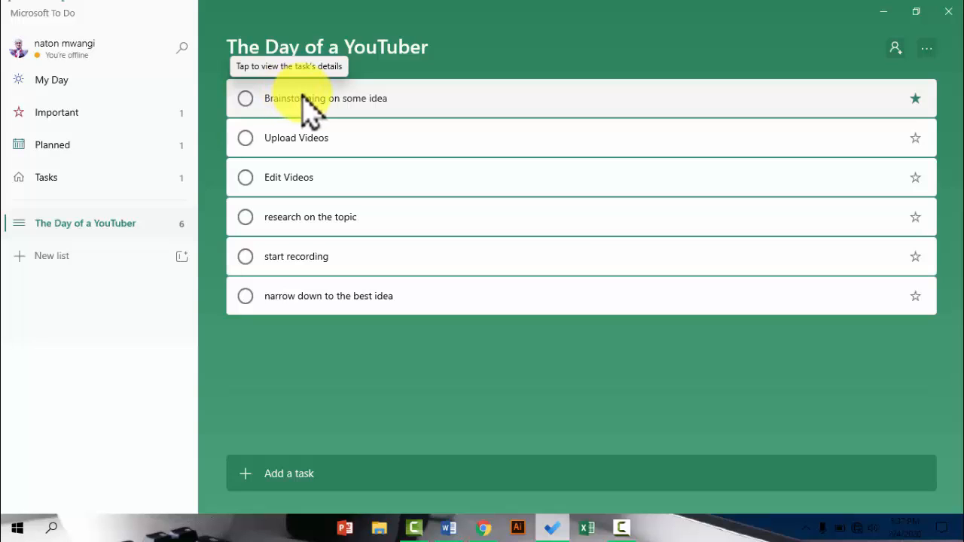
click(410, 105)
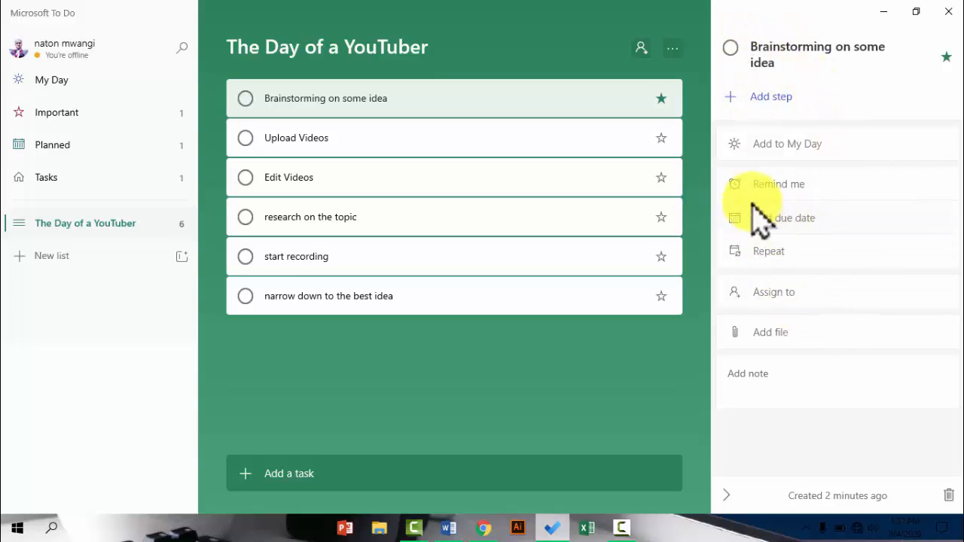
click(805, 154)
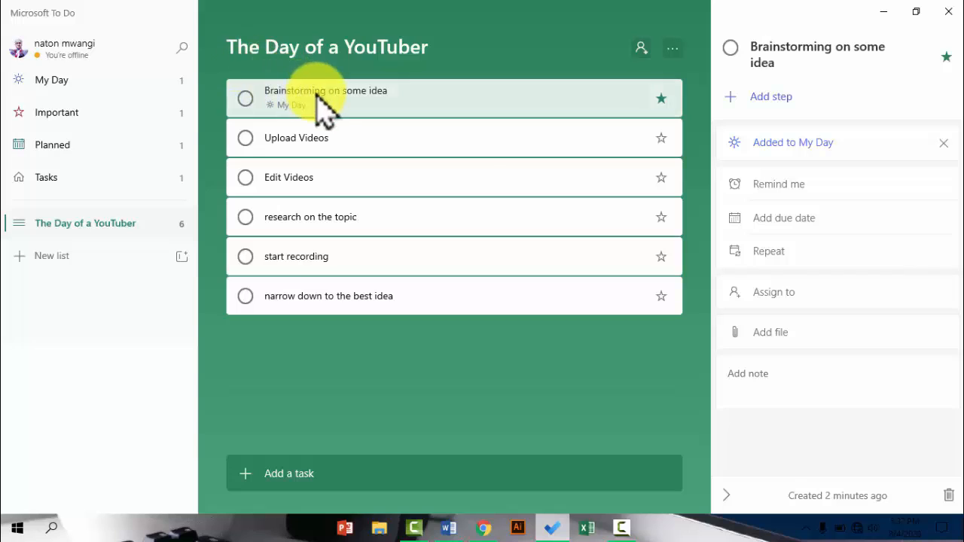
click(95, 81)
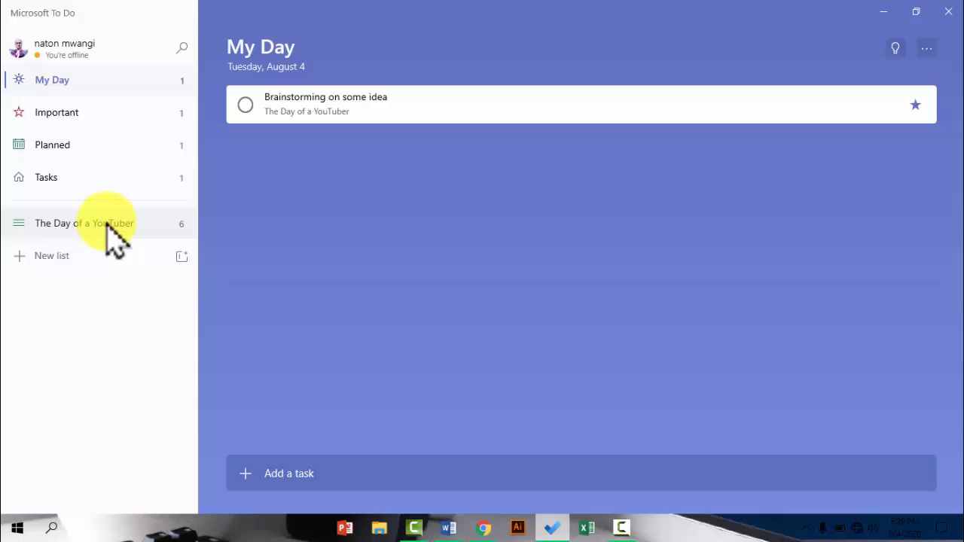
- Create a new list named "Sample list" and set its theme to light grey
click(59, 256)
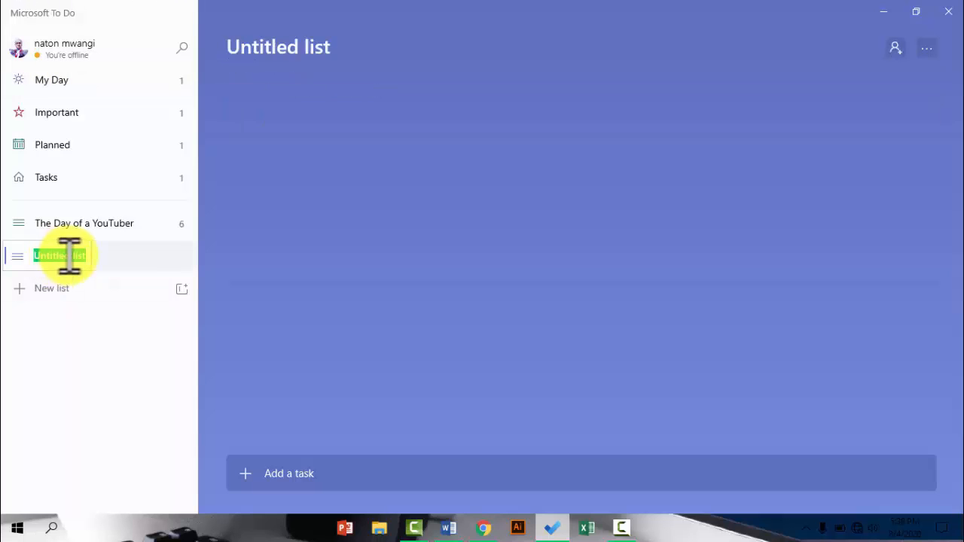
text(Sa)
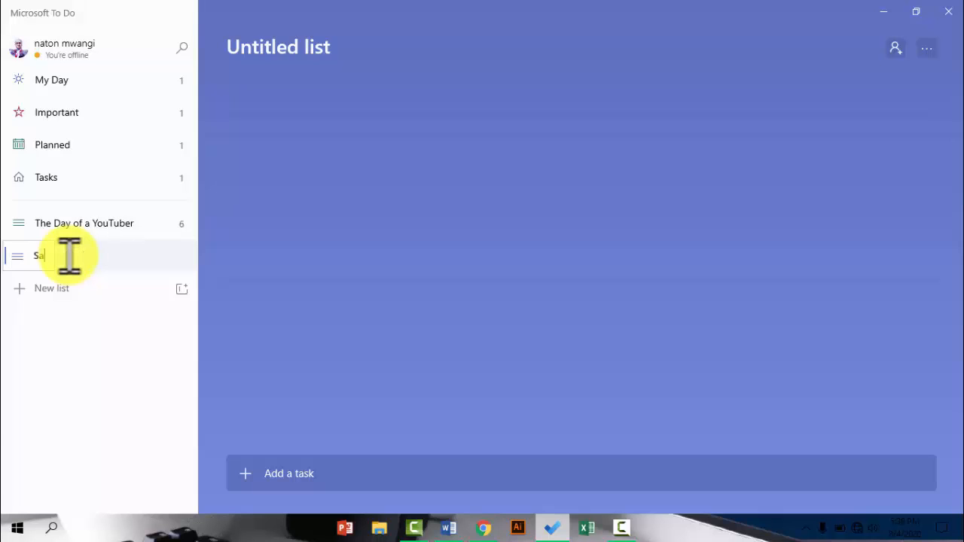
text(mple list)
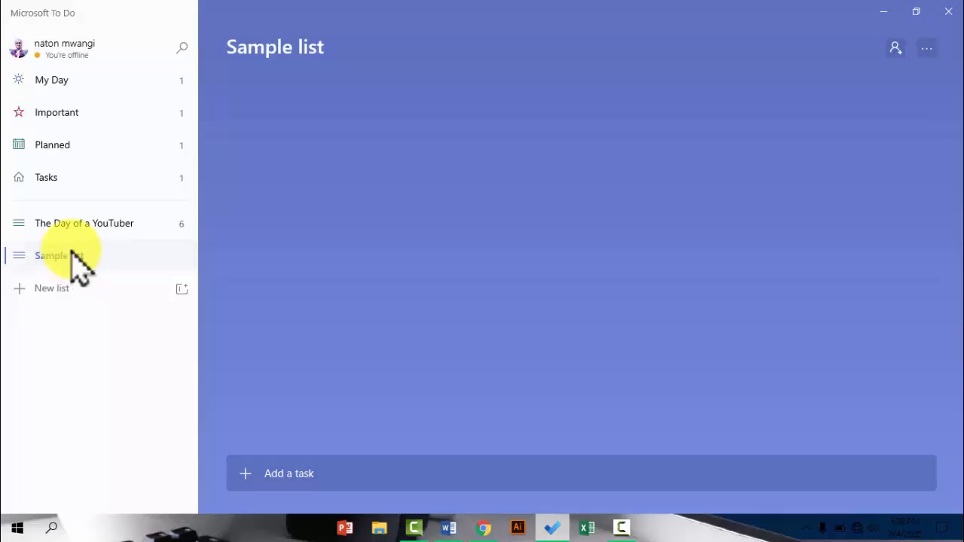
key(Return)
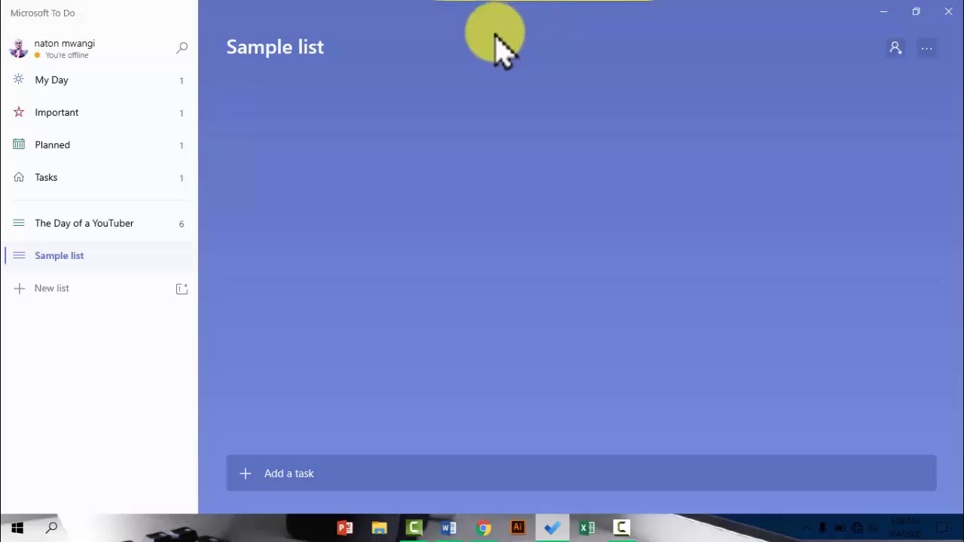
click(927, 50)
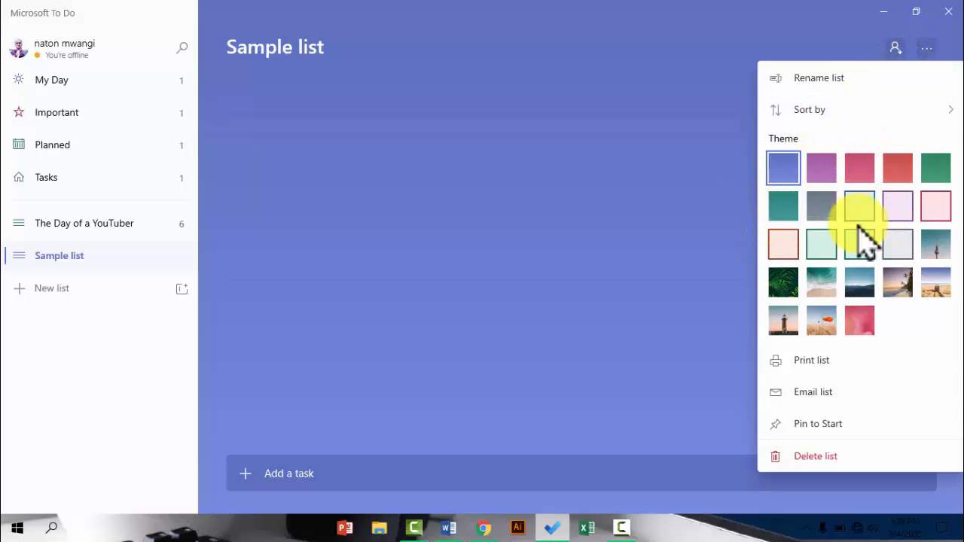
click(897, 239)
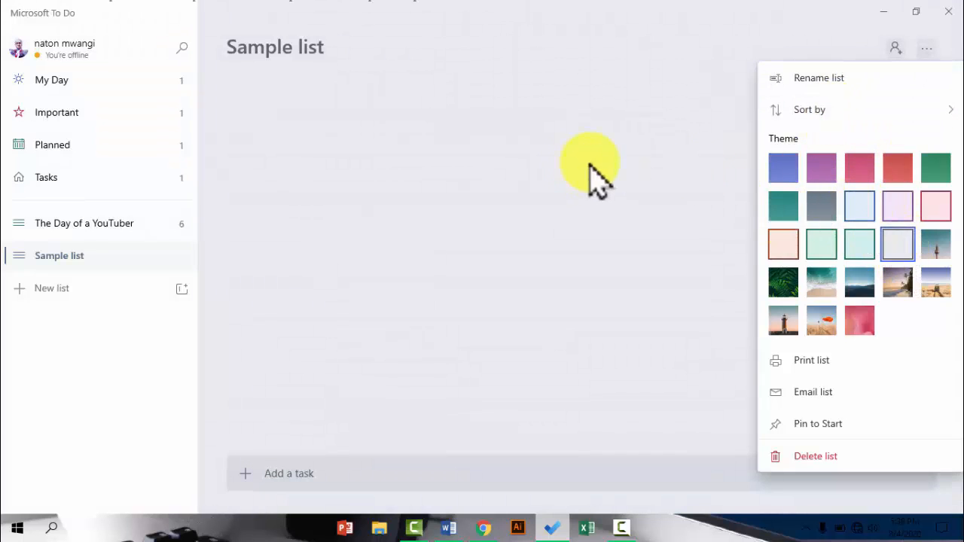
- Add the tasks "Sample tasks" and "Sample task 2" to Sample list, and view The Day of a YouTuber list before returning to it
click(561, 170)
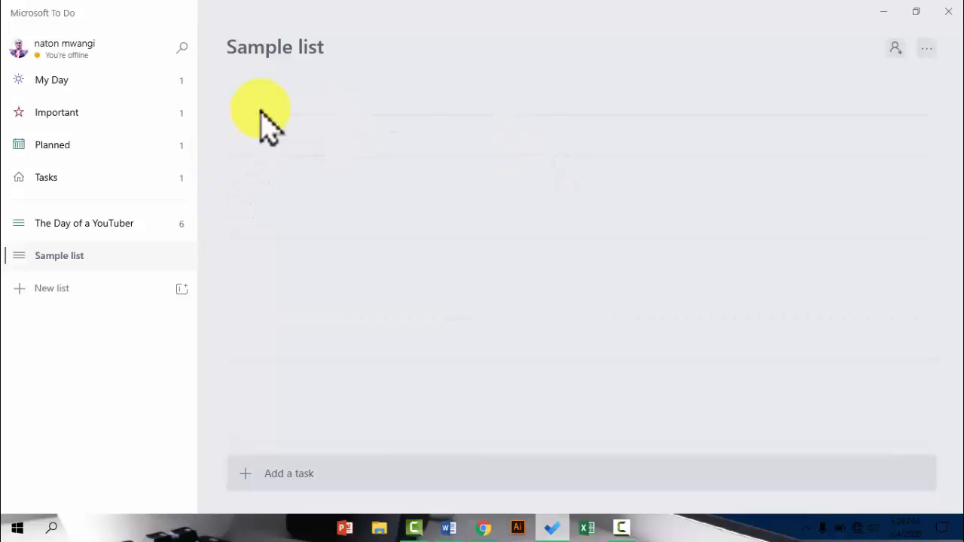
click(302, 472)
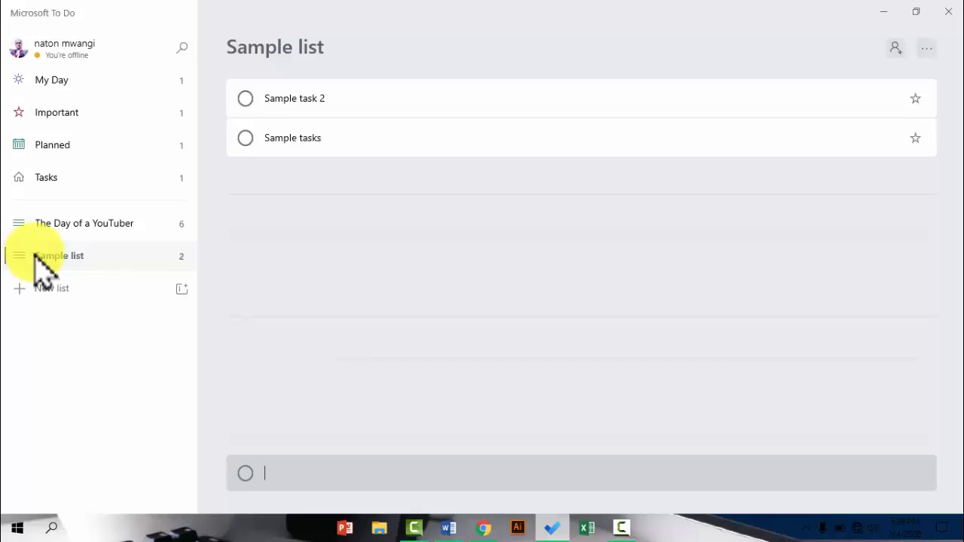
click(47, 221)
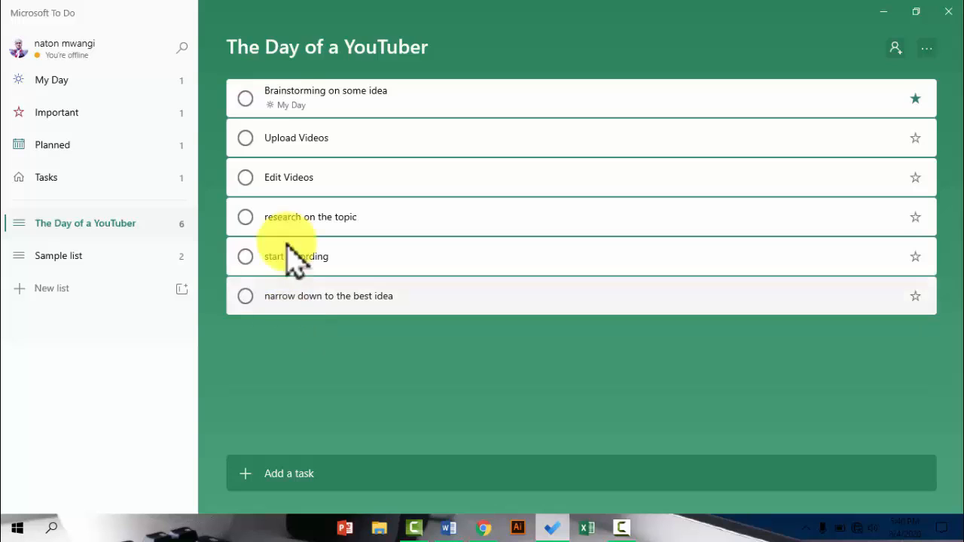
click(76, 256)
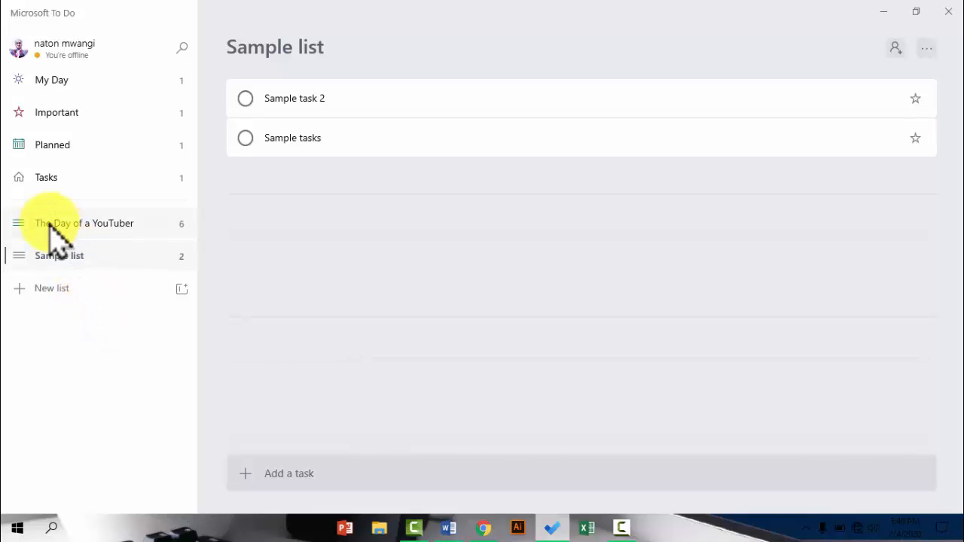
- Create a new list group named "Sample Group"
click(182, 291)
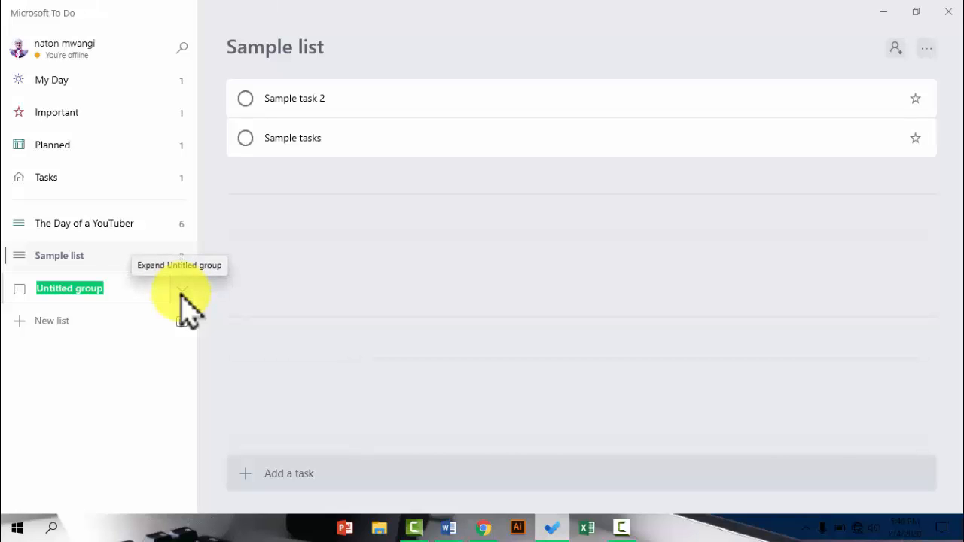
text(Samp)
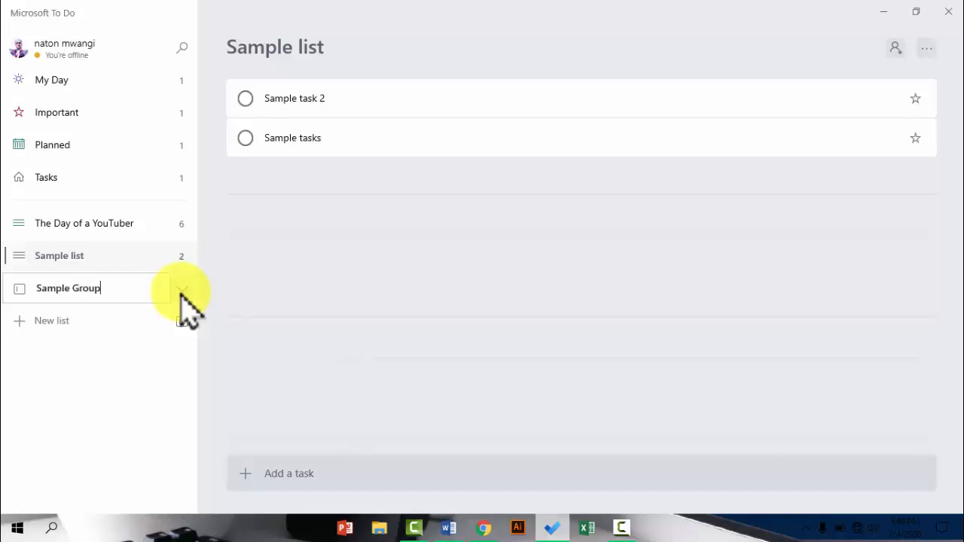
key(Return)
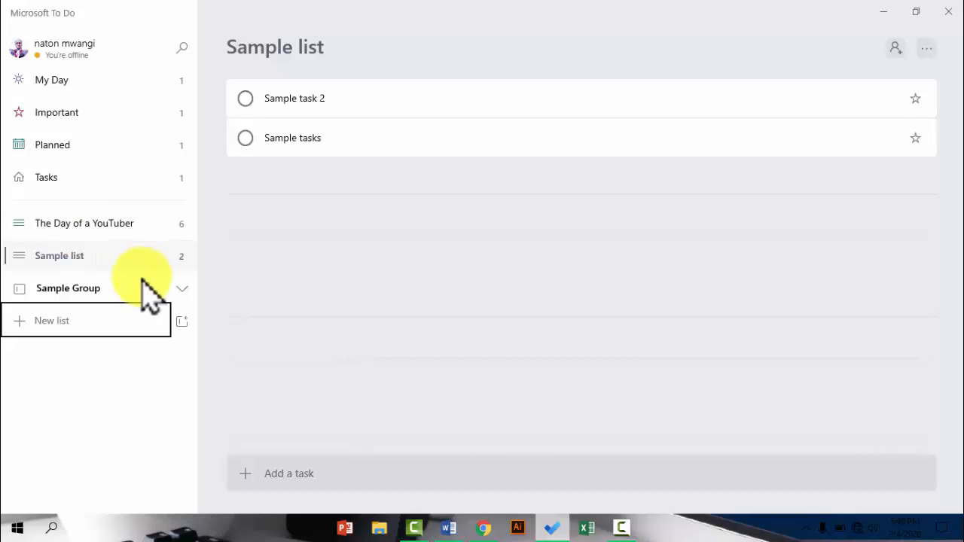
- Move The Day of a YouTuber and Sample list into Sample Group, with Sample list first, and collapse the group
click(183, 290)
drag(70, 226, 90, 335)
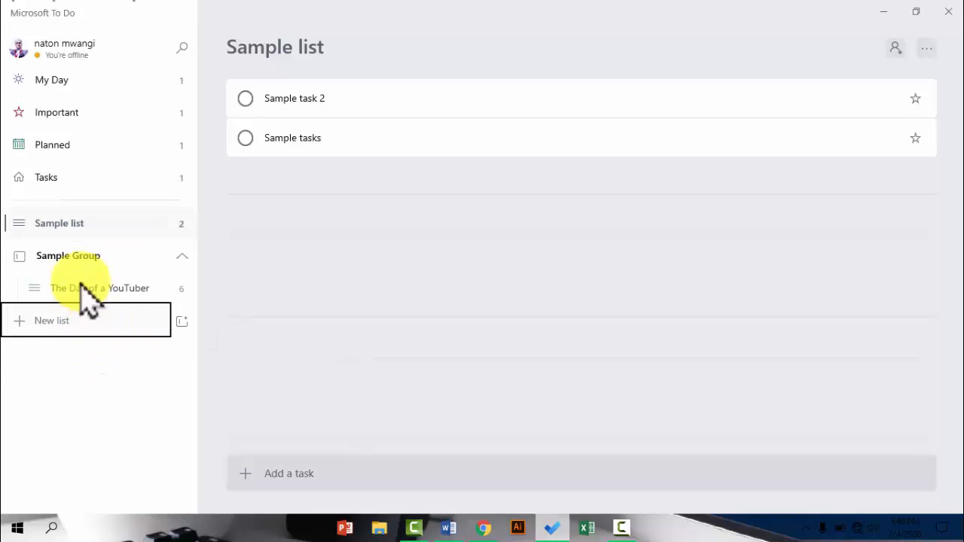
drag(69, 233, 97, 297)
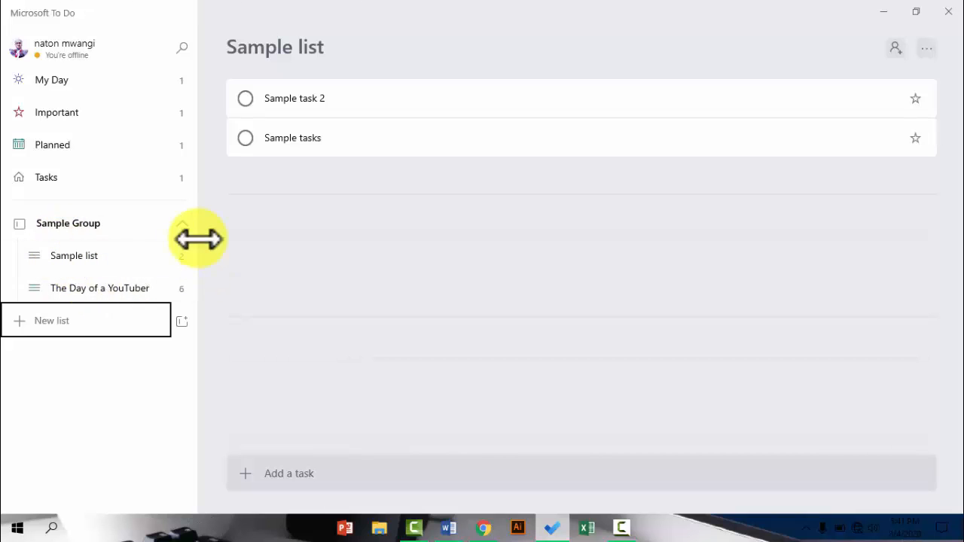
click(183, 224)
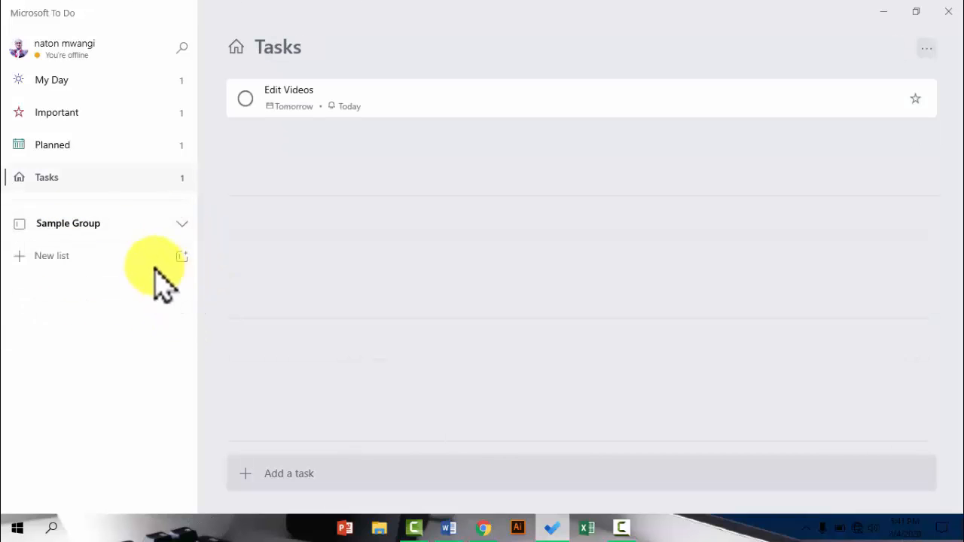